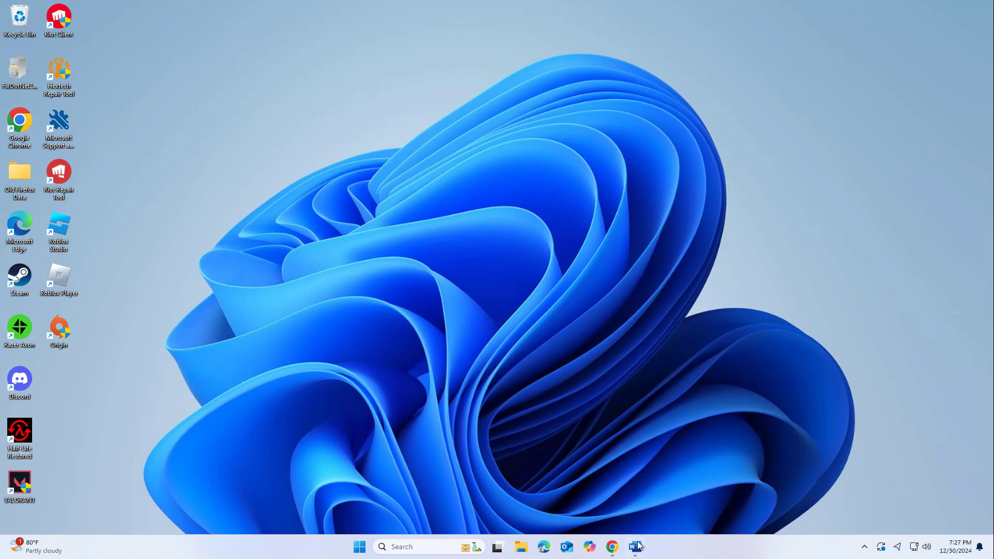
# Open Word from the taskbar, view the signed-in account's Sign Out option, then close Word.
pyautogui.click(635, 546)
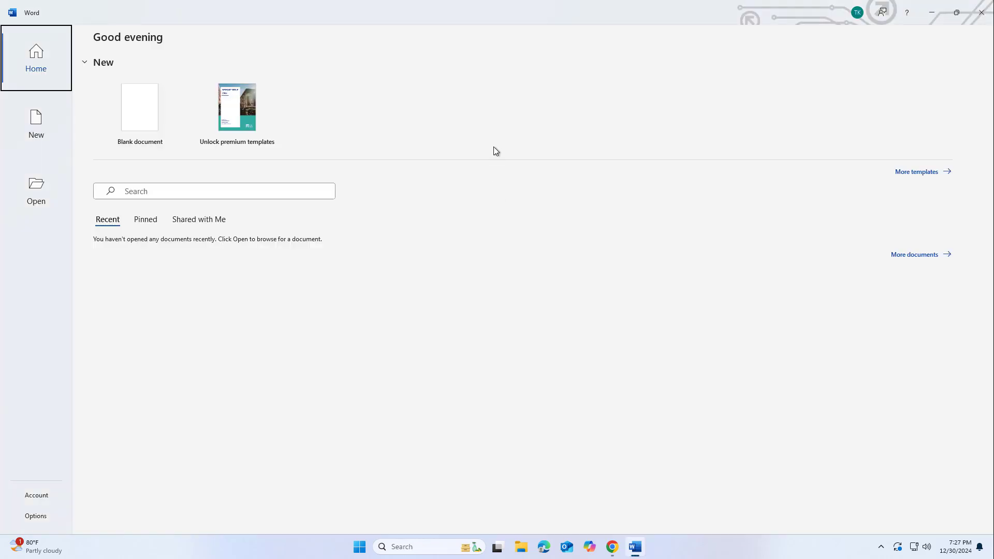
pyautogui.click(857, 11)
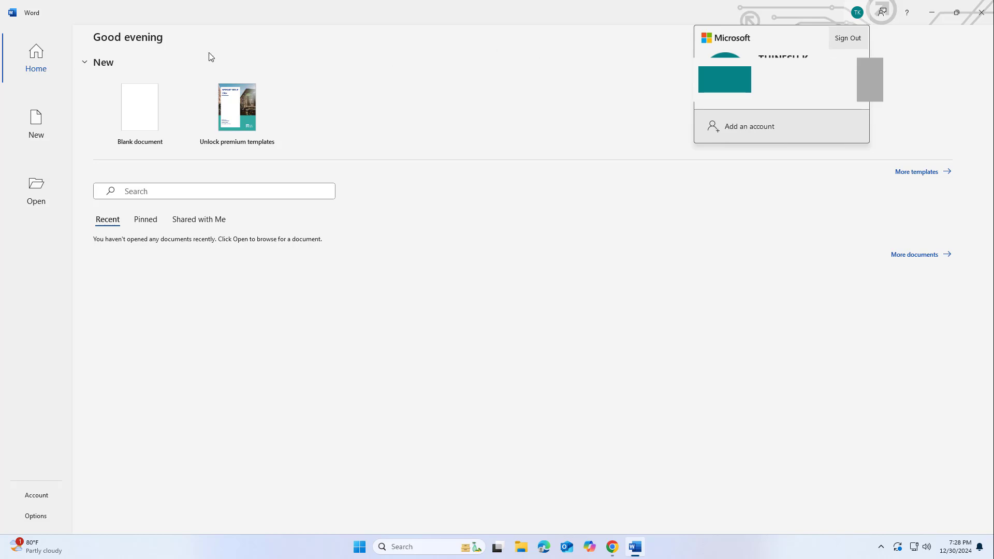
pyautogui.hotkey('alt', 'F4')
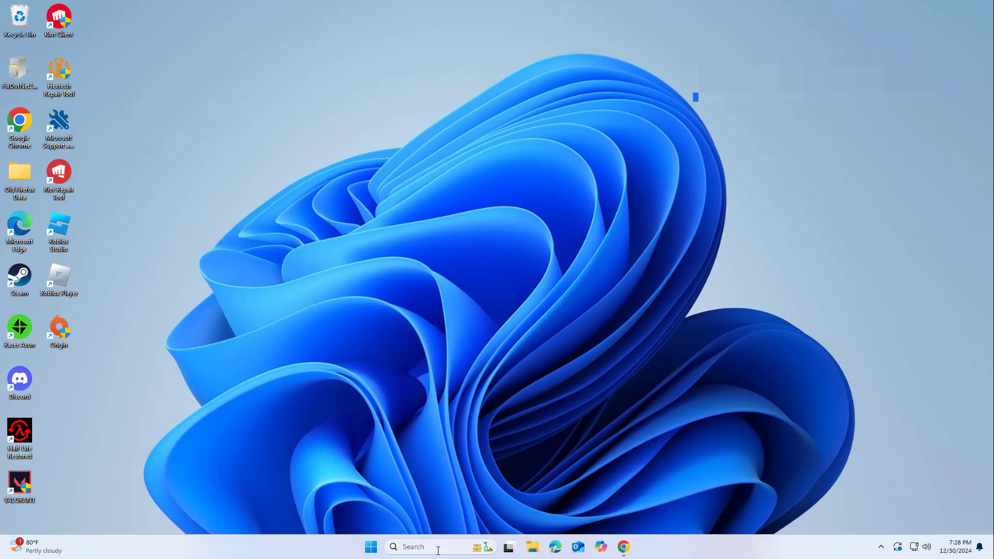
pyautogui.click(436, 548)
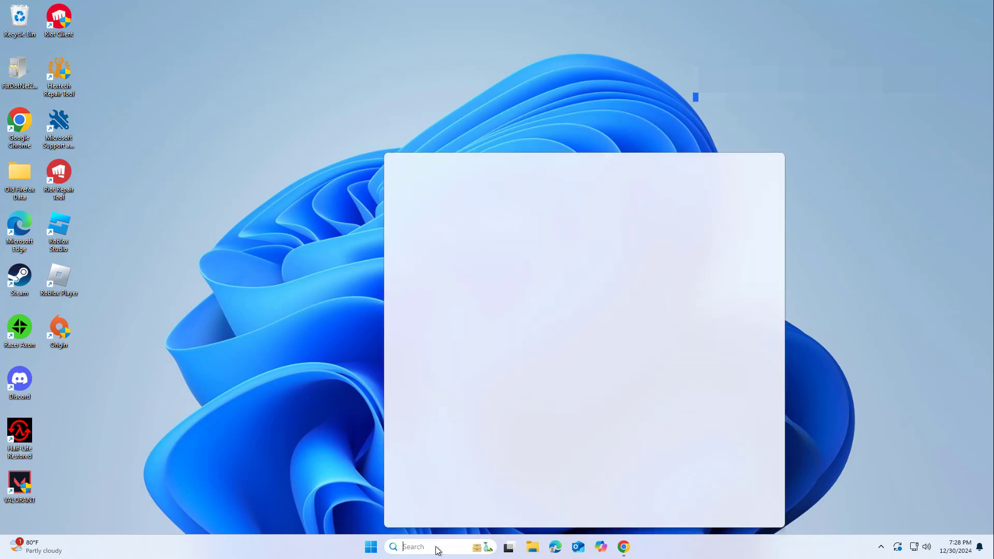
pyautogui.write('cred')
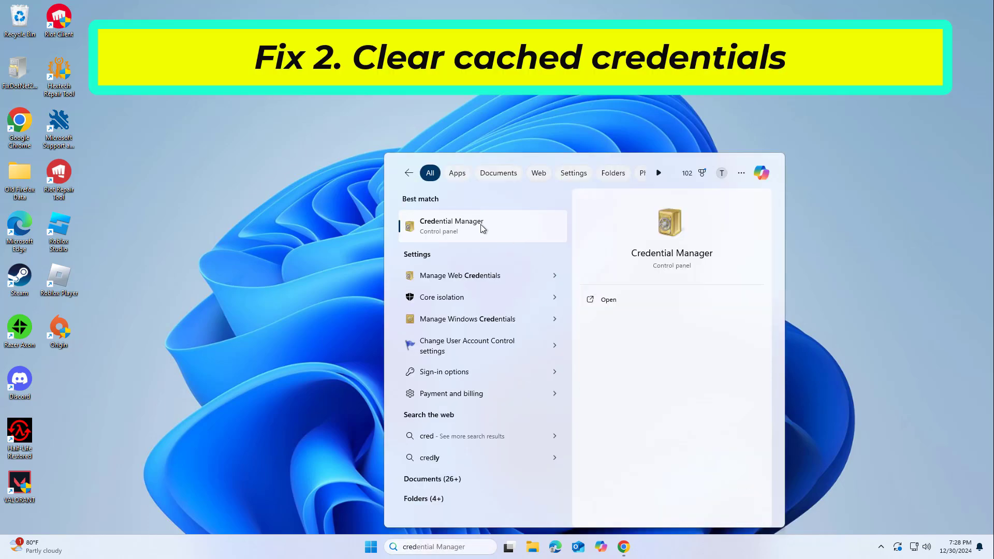
pyautogui.click(480, 225)
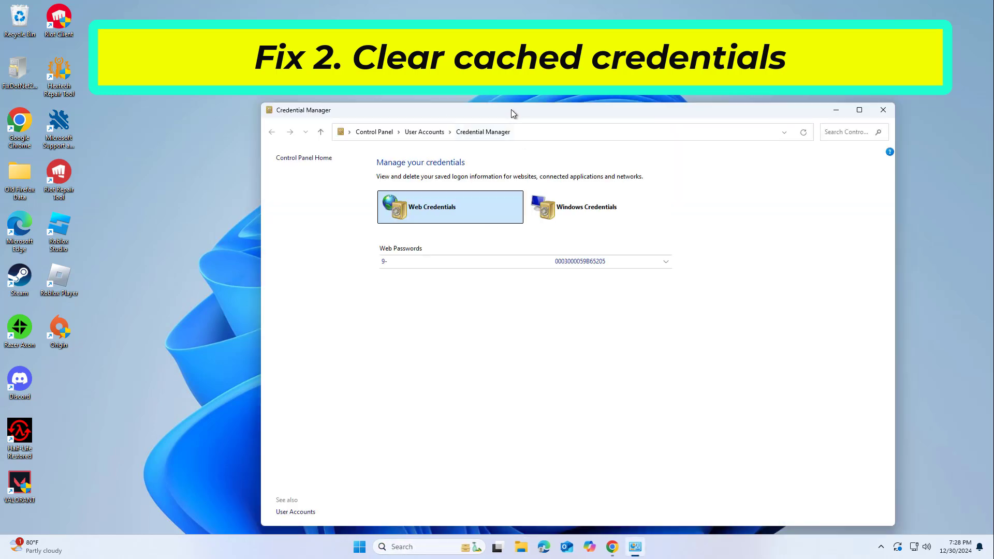
pyautogui.moveTo(514, 110); pyautogui.dragTo(447, 66)
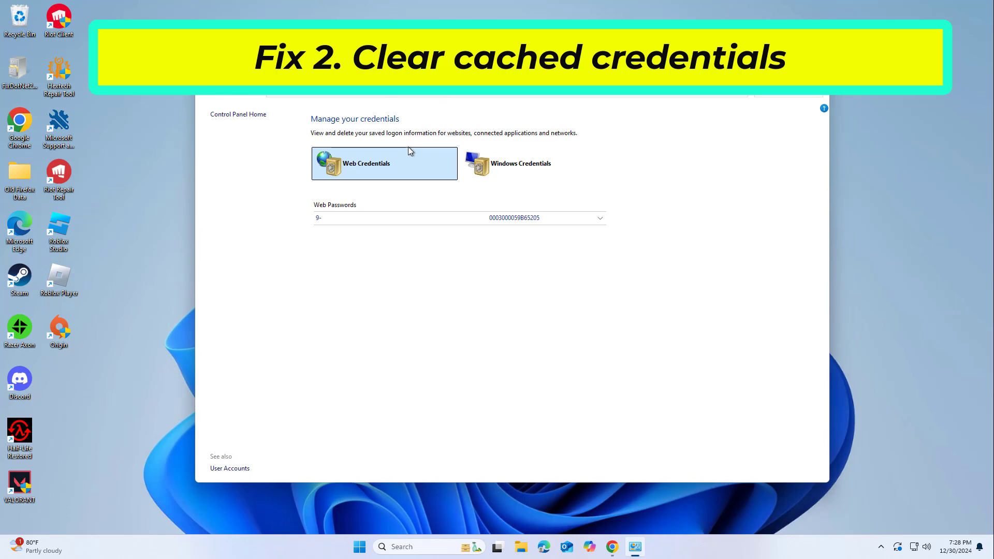
pyautogui.click(533, 168)
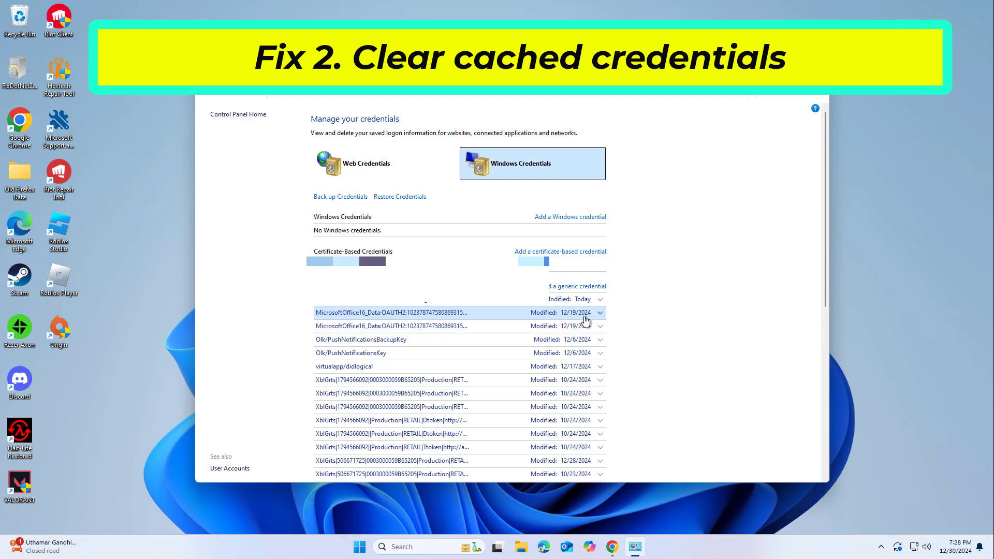
pyautogui.click(596, 314)
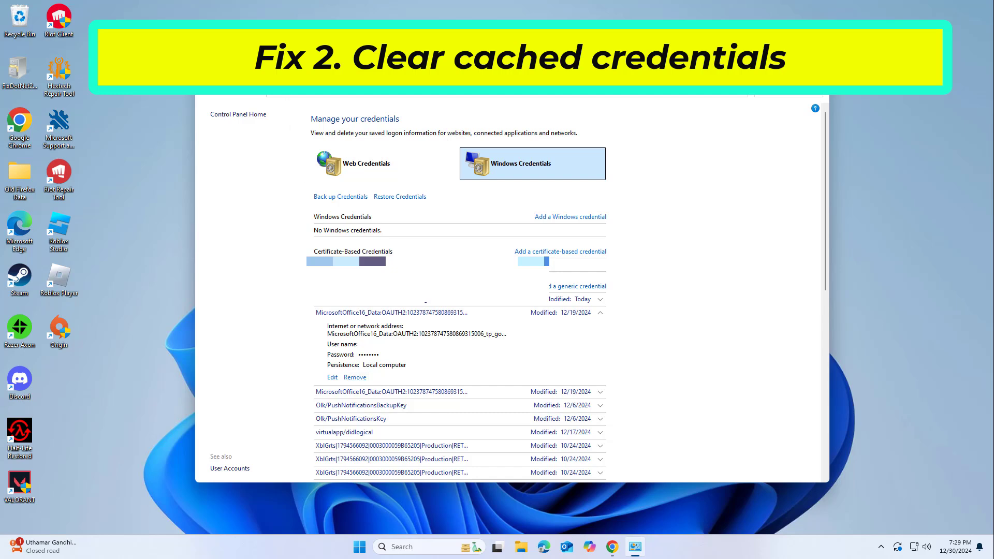
# Close Credential Manager and show the Start menu power options, including Restart.
pyautogui.hotkey('alt', 'F4')
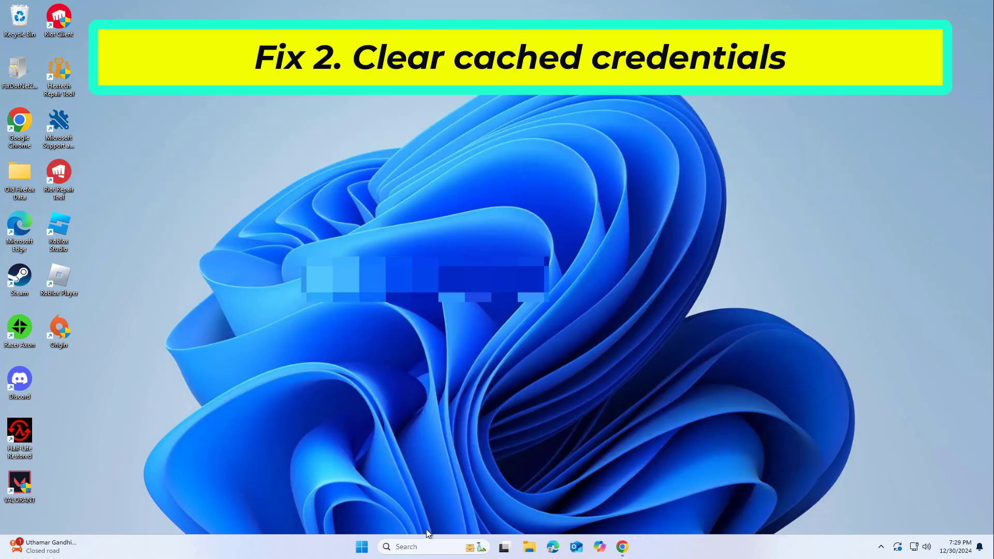
pyautogui.click(371, 547)
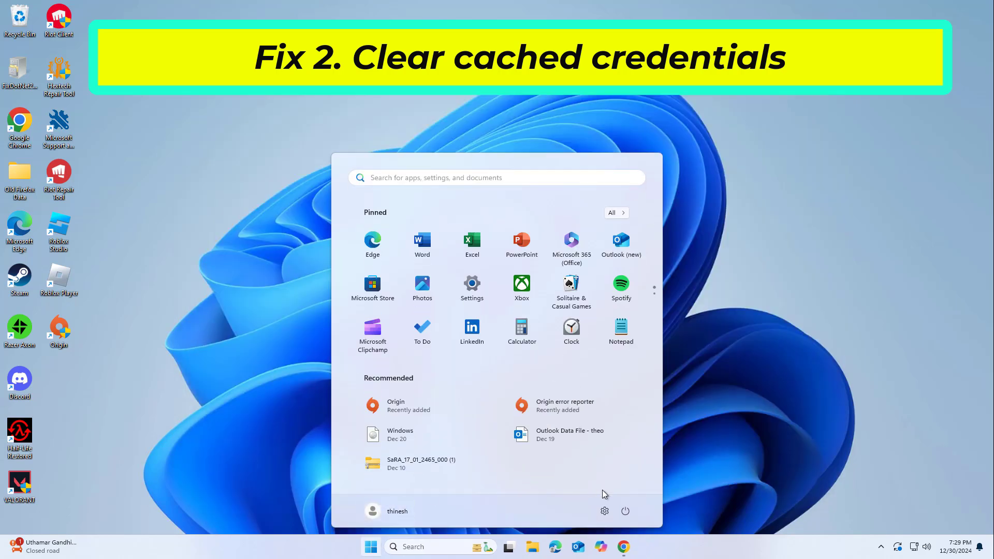
pyautogui.click(625, 512)
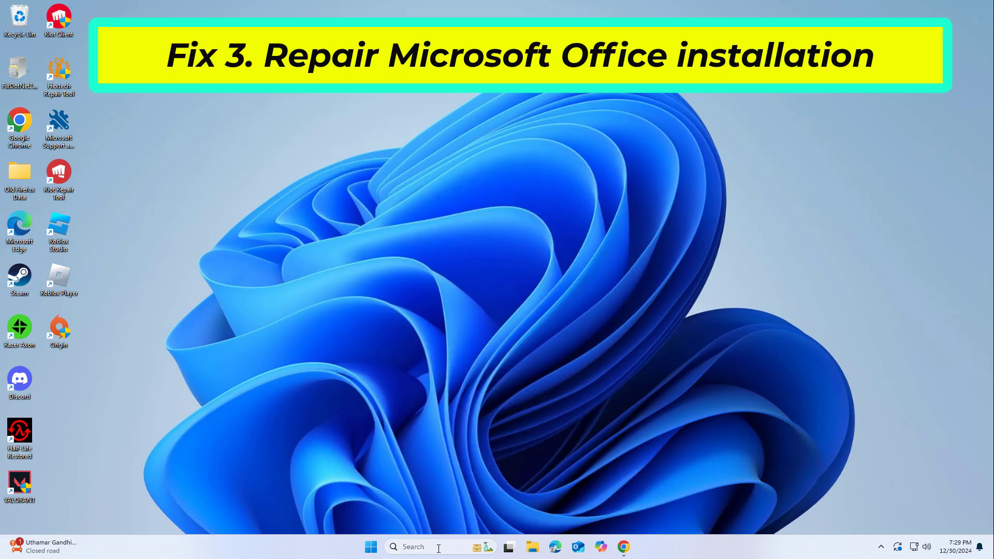
# Search 'control' to open Control Panel, then select Microsoft 365 - en-us in the installed programs list.
pyautogui.click(438, 548)
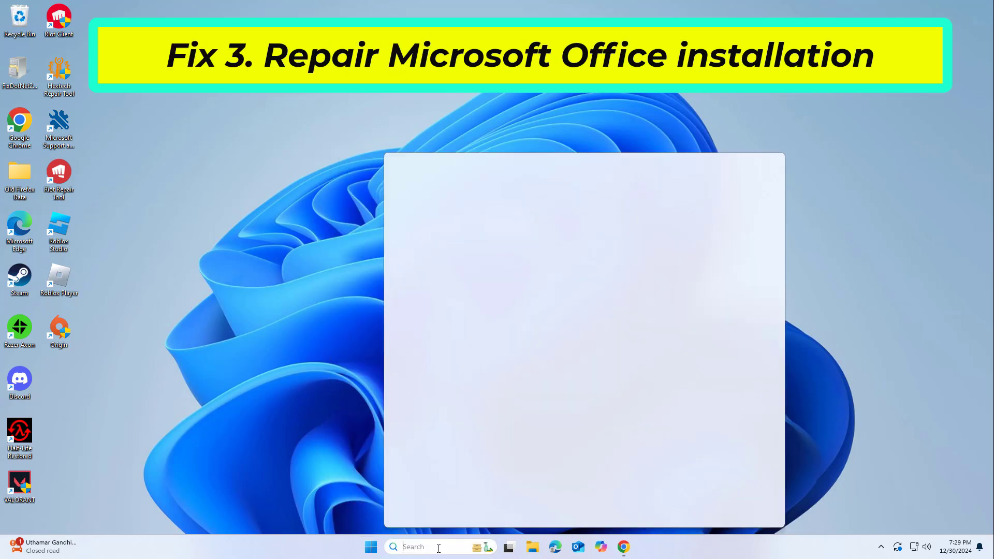
pyautogui.write('contr')
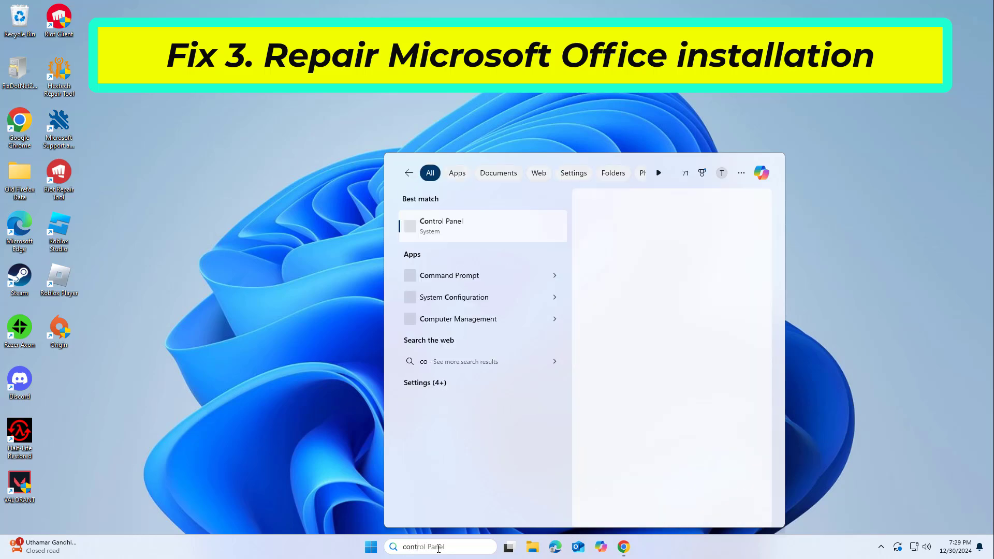
pyautogui.write('ol')
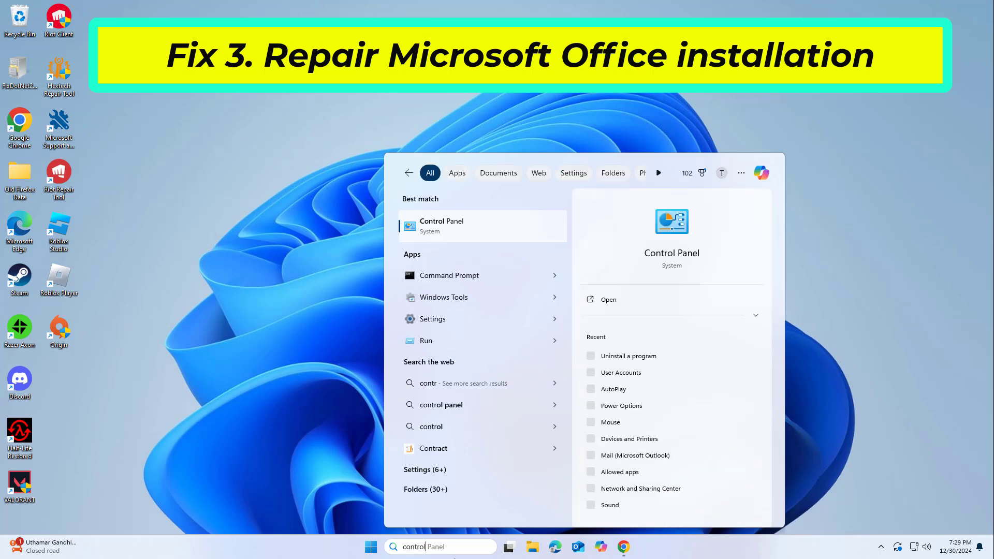
pyautogui.click(446, 226)
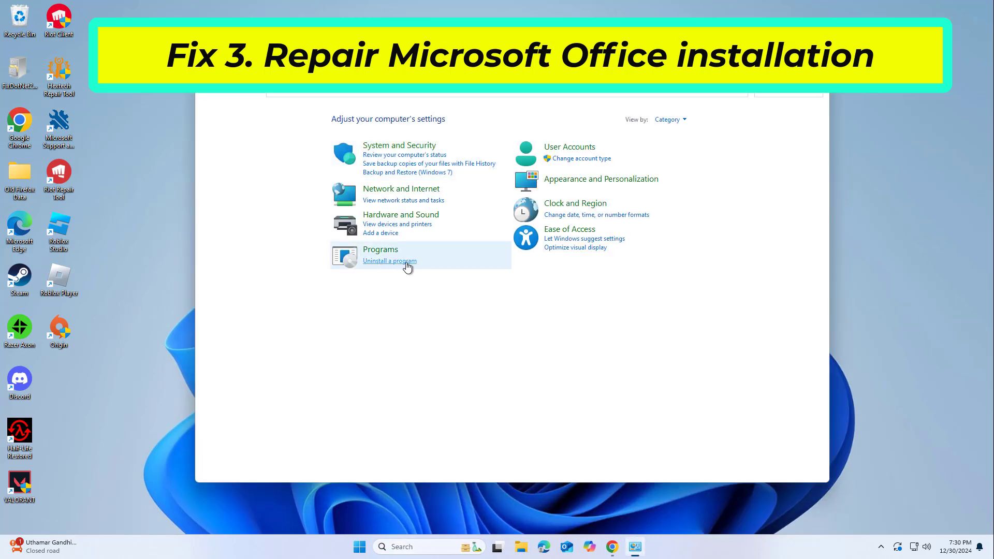
pyautogui.click(394, 269)
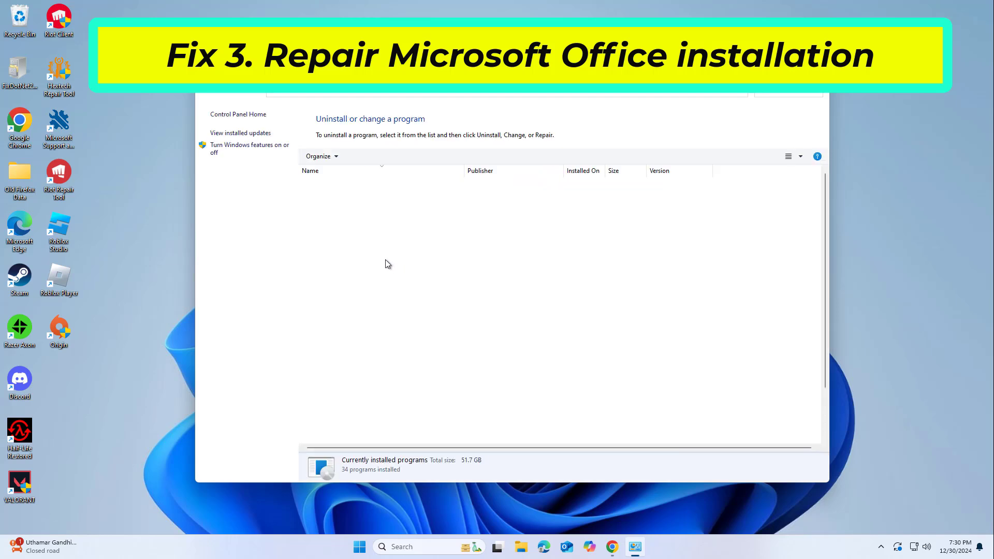
pyautogui.scroll(-2, 383, 271)
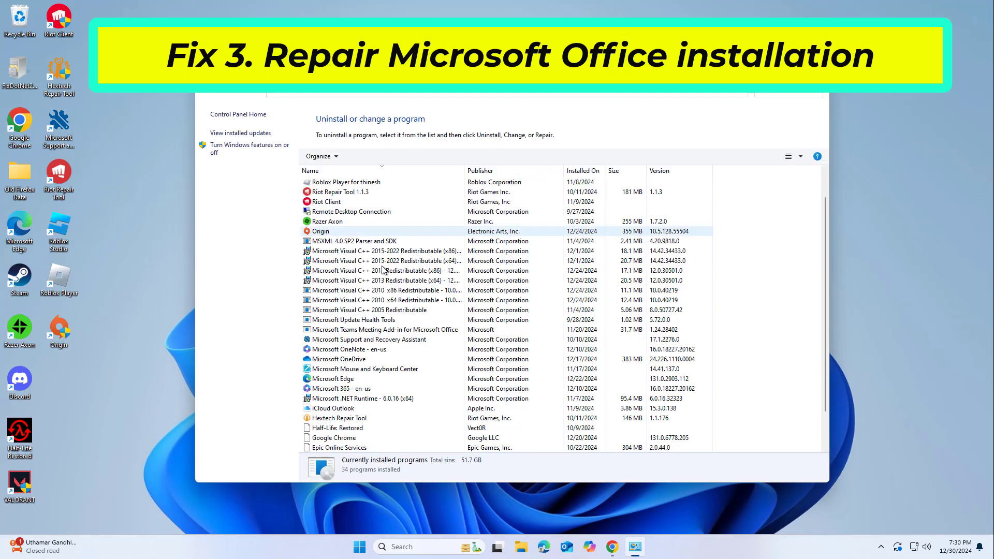
pyautogui.scroll(3, 383, 271)
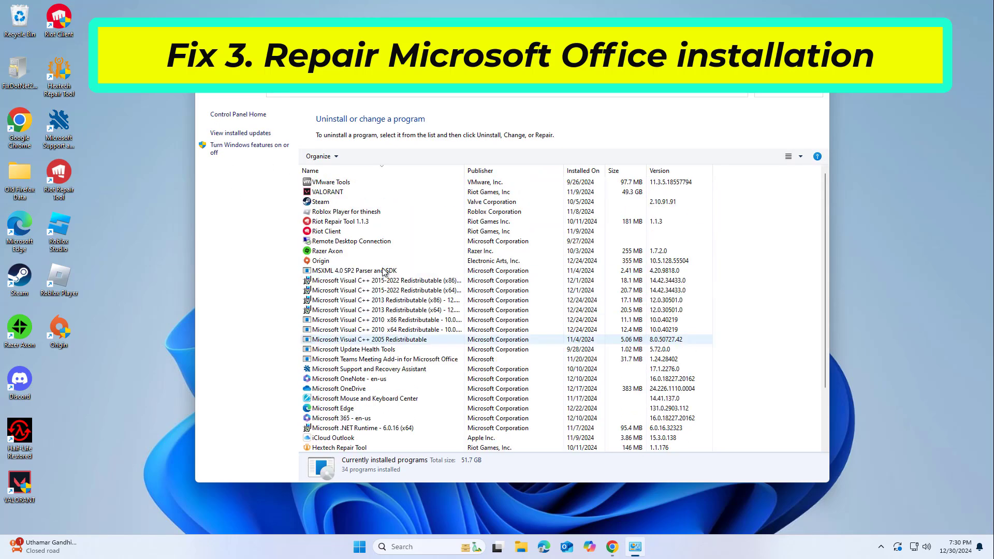
pyautogui.click(372, 418)
# Choose Change on Microsoft 365, select Online Repair, and start the repair.
pyautogui.rightClick(373, 418)
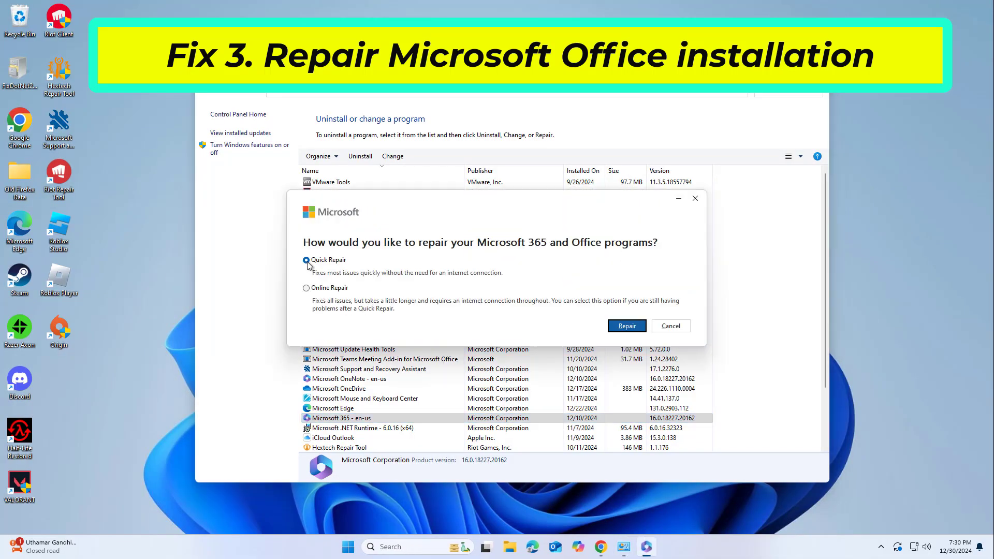
pyautogui.click(307, 288)
pyautogui.click(625, 325)
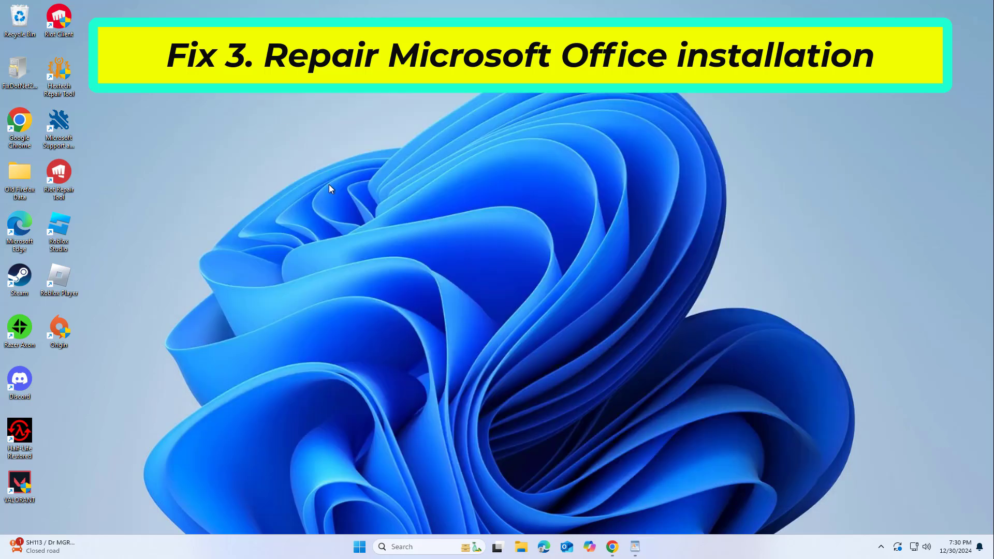
# Search 'cmd' and launch Command Prompt as administrator.
pyautogui.click(399, 545)
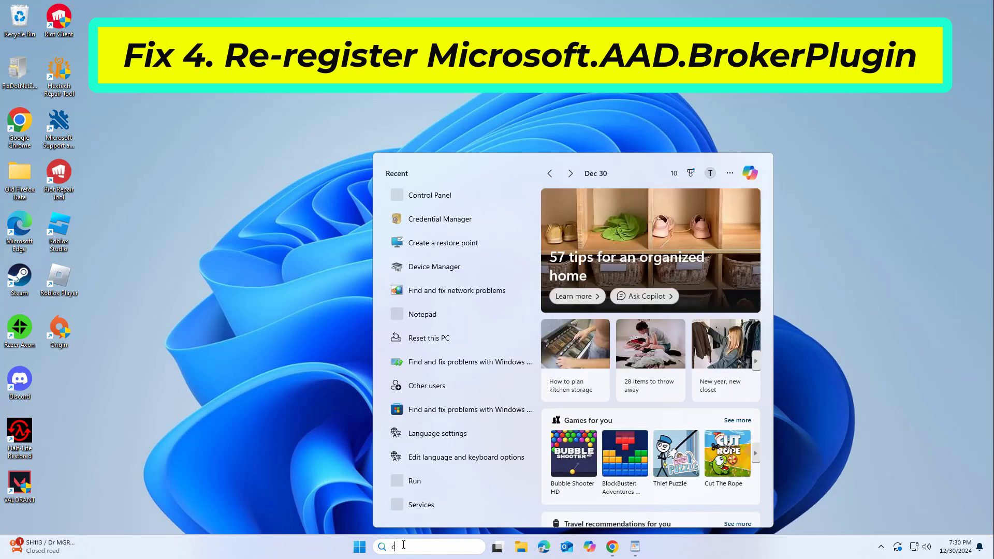
pyautogui.write('cmd')
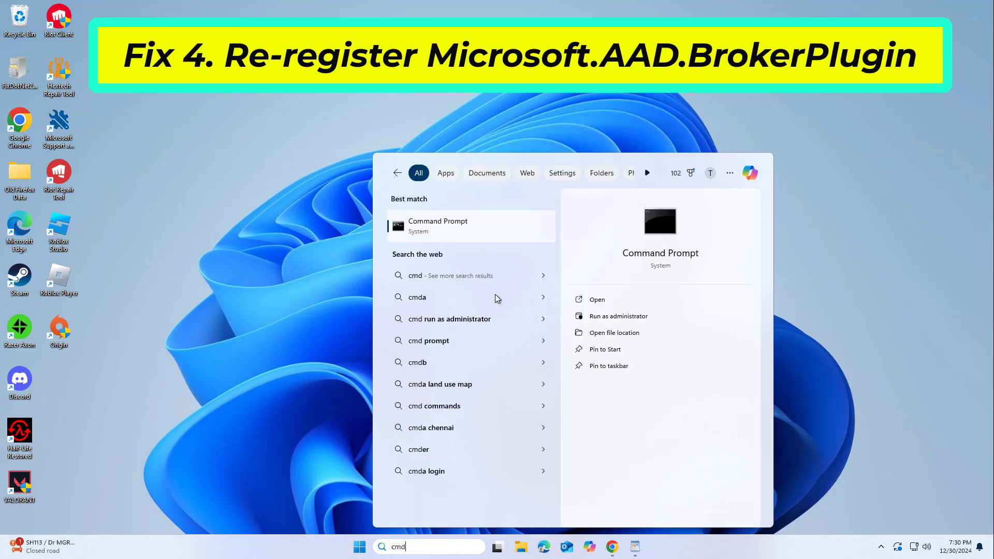
pyautogui.rightClick(474, 223)
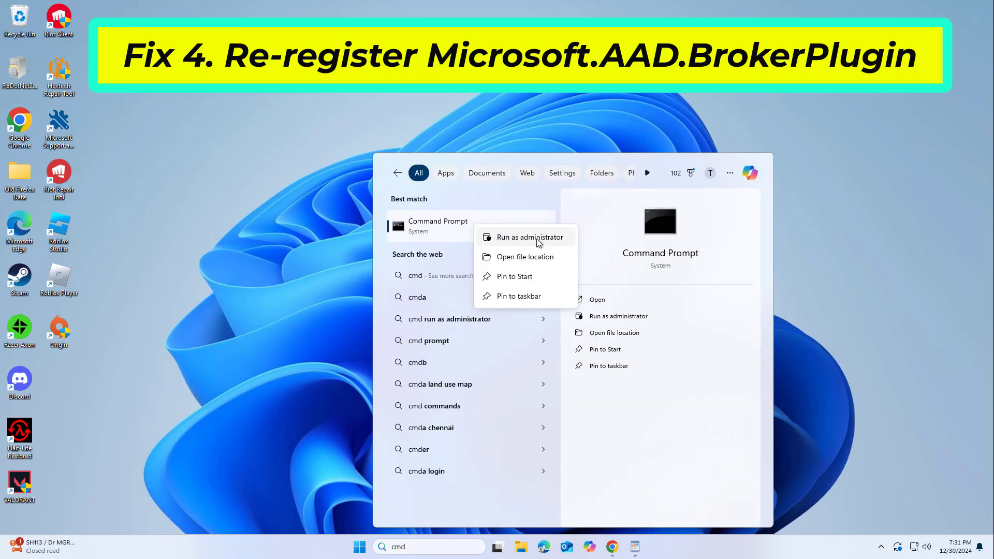
pyautogui.click(529, 241)
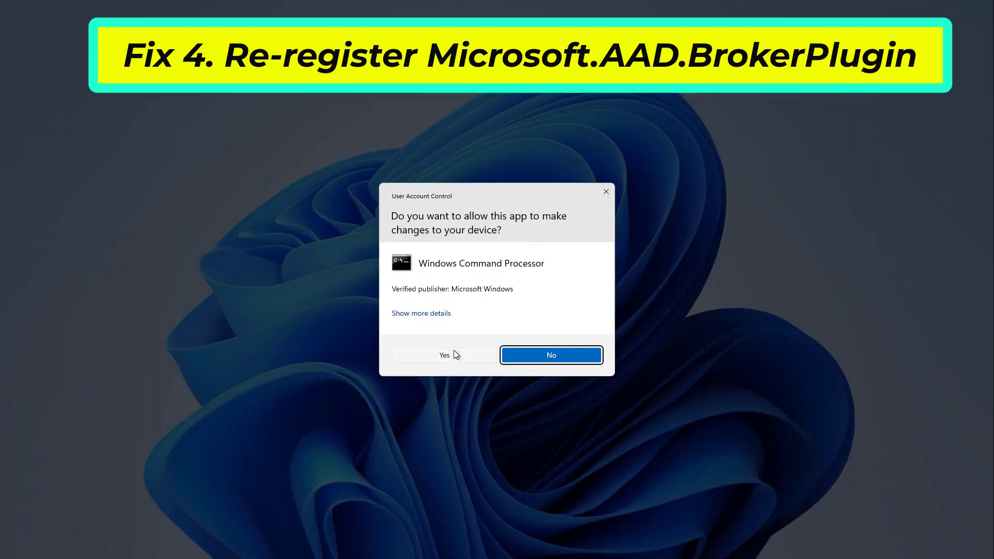
pyautogui.click(454, 351)
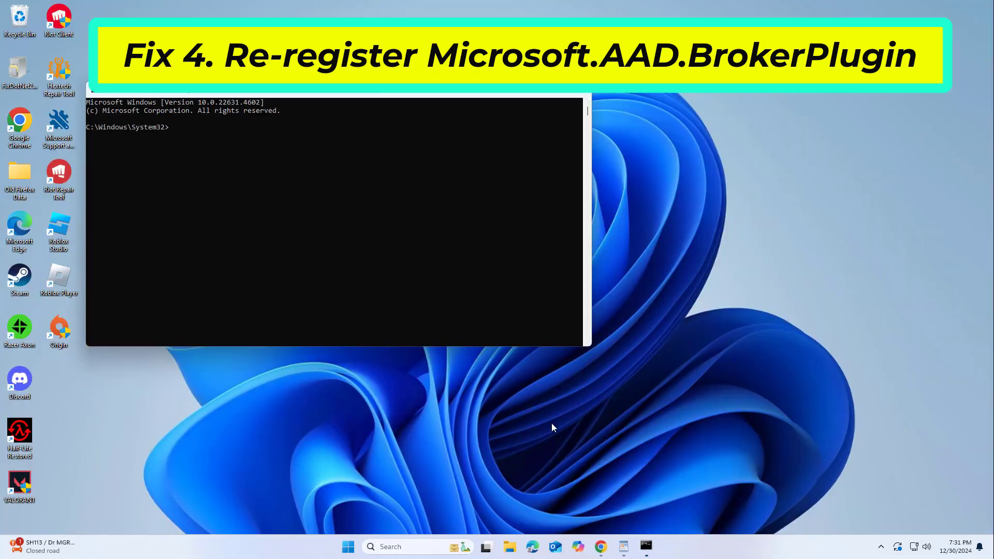
# Copy the regsvr32 unregister command for Microsoft.AAD.BrokerPlugin.dll from the notes and run it.
pyautogui.click(623, 547)
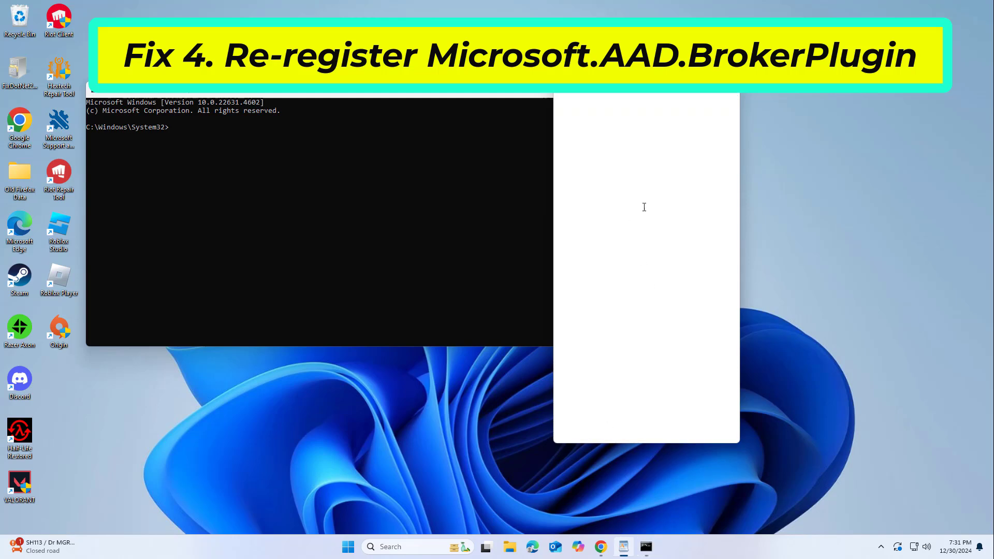
pyautogui.moveTo(697, 182); pyautogui.dragTo(545, 194)
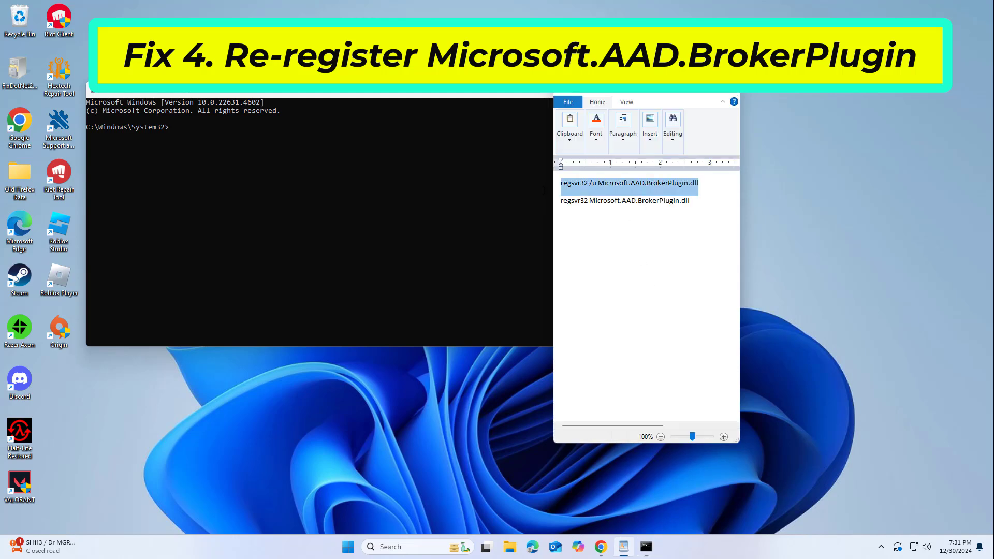
pyautogui.rightClick(584, 187)
pyautogui.click(606, 205)
pyautogui.click(468, 88)
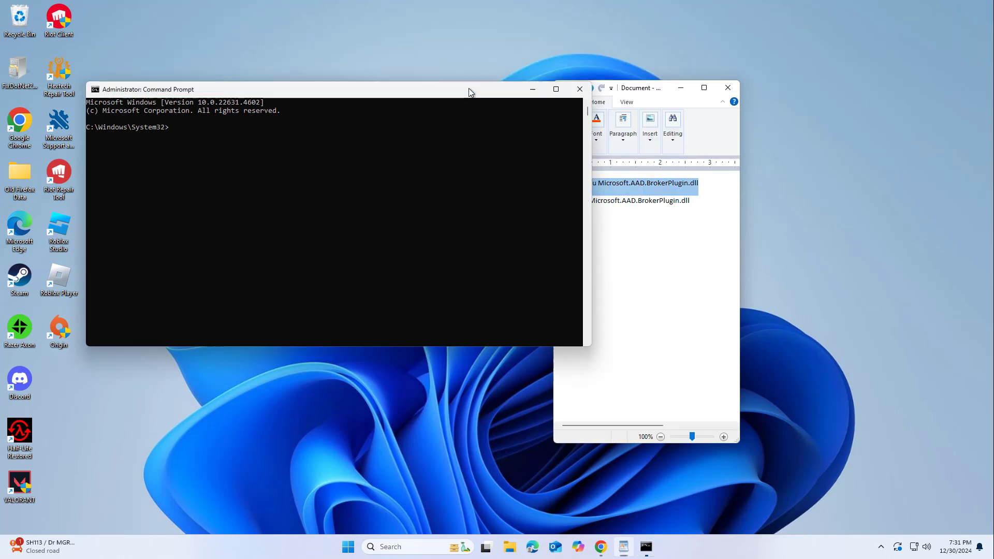
pyautogui.rightClick(468, 88)
pyautogui.click(497, 168)
pyautogui.click(564, 192)
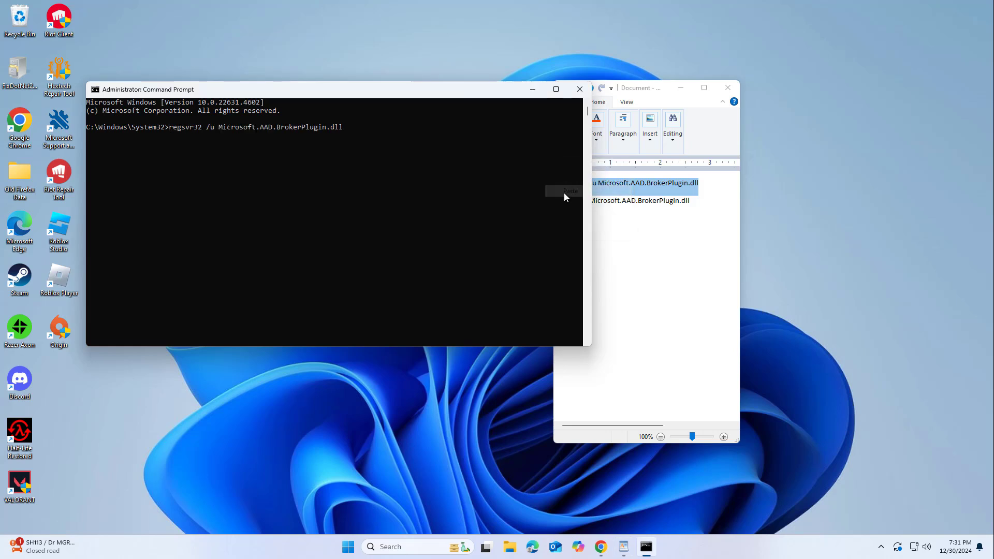
pyautogui.press('Return')
# Copy and run the re-register command, then close Command Prompt and the notes without saving.
pyautogui.moveTo(699, 200); pyautogui.dragTo(564, 203)
pyautogui.rightClick(572, 205)
pyautogui.click(597, 222)
pyautogui.click(477, 88)
pyautogui.rightClick(476, 89)
pyautogui.click(516, 167)
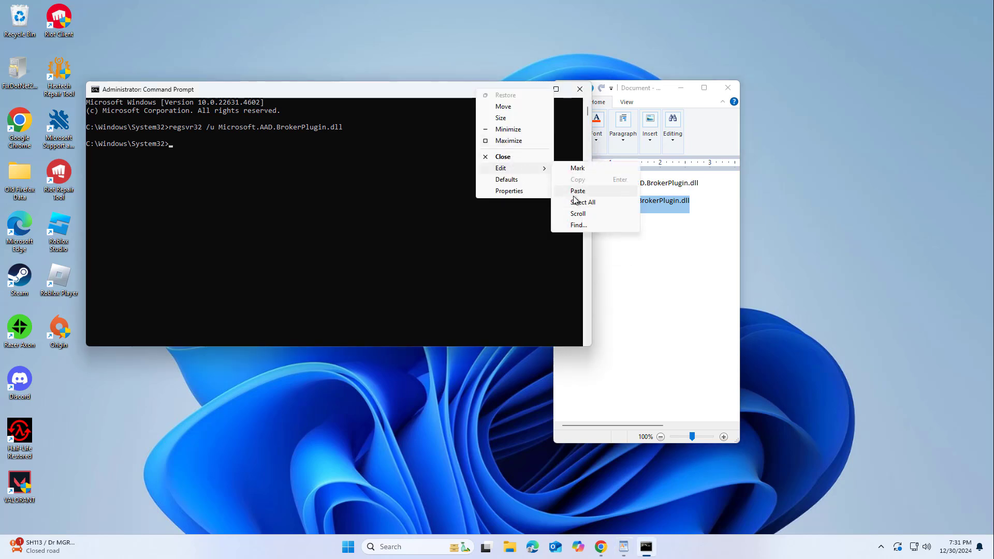
pyautogui.click(573, 192)
pyautogui.press('Return')
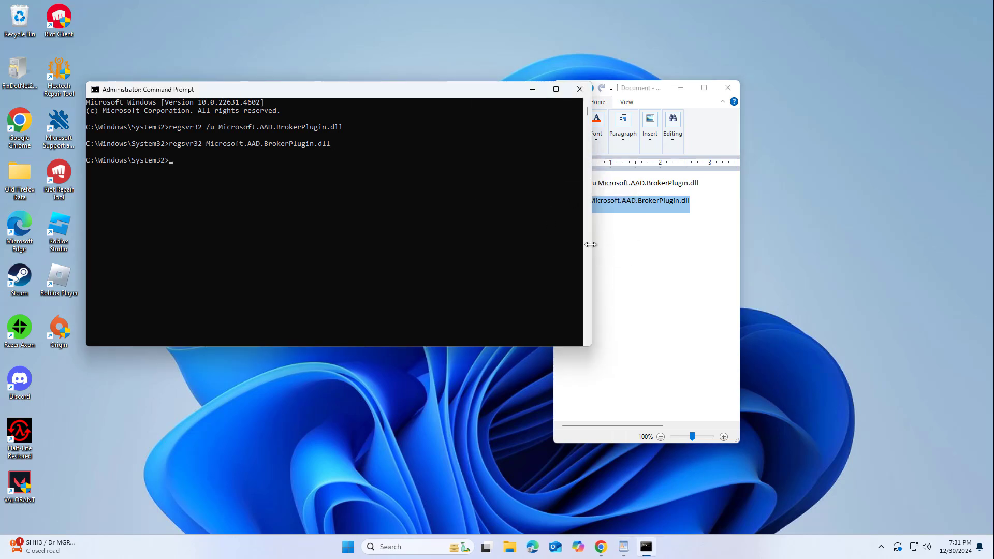
pyautogui.click(580, 89)
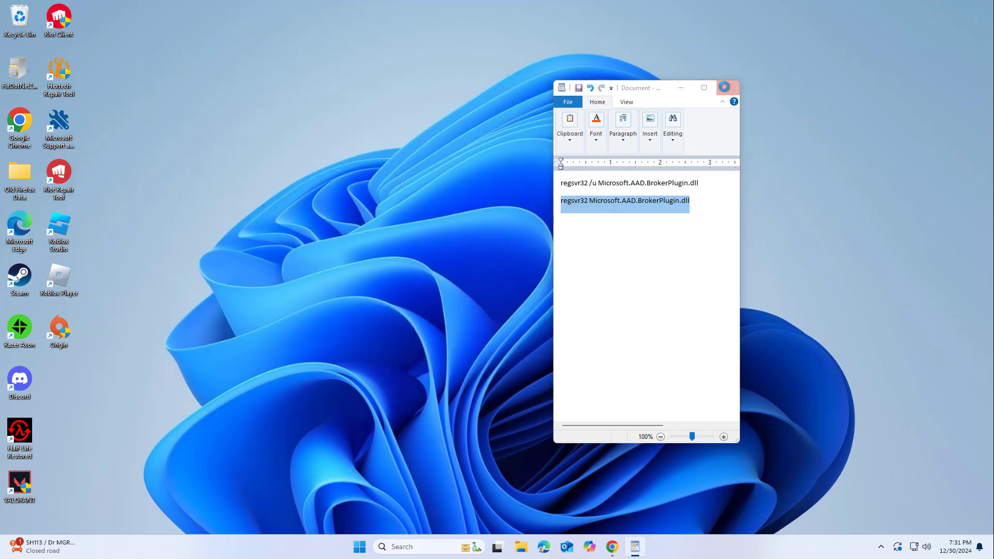
pyautogui.click(728, 87)
pyautogui.click(660, 269)
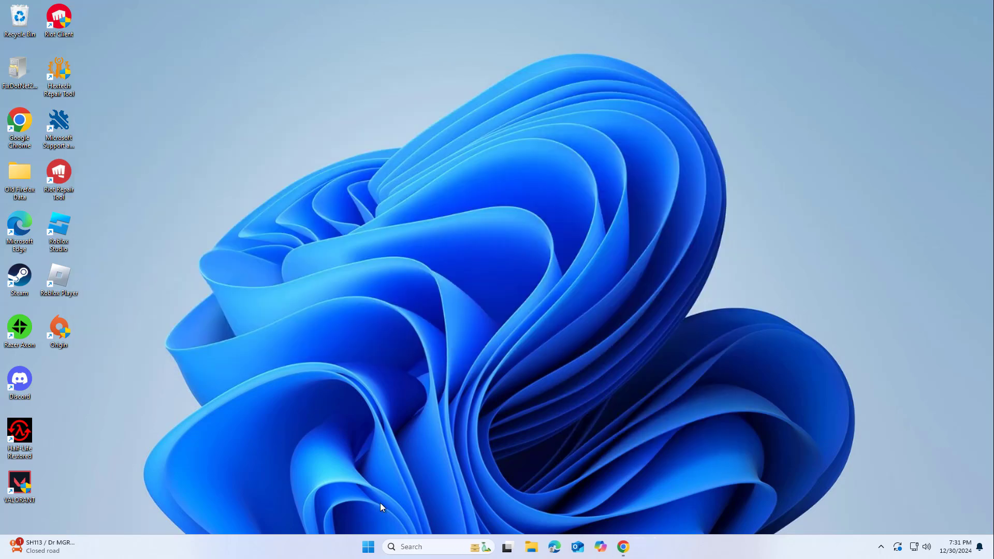
pyautogui.click(370, 546)
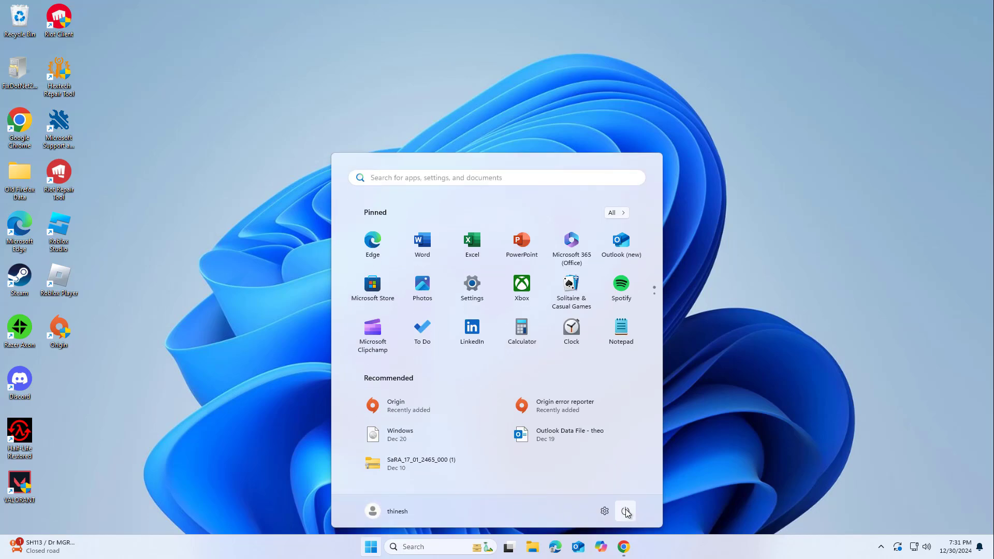
pyautogui.click(625, 511)
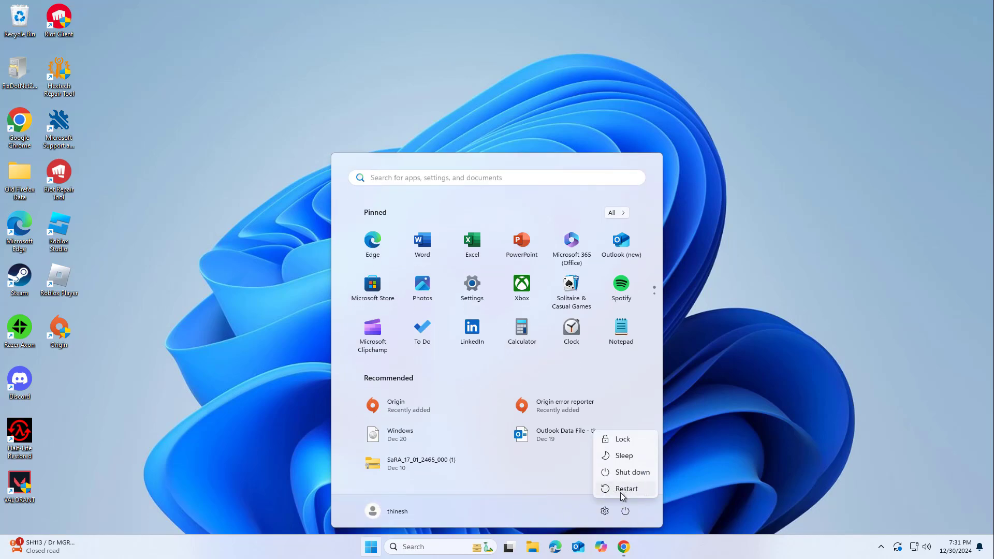
pyautogui.click(250, 56)
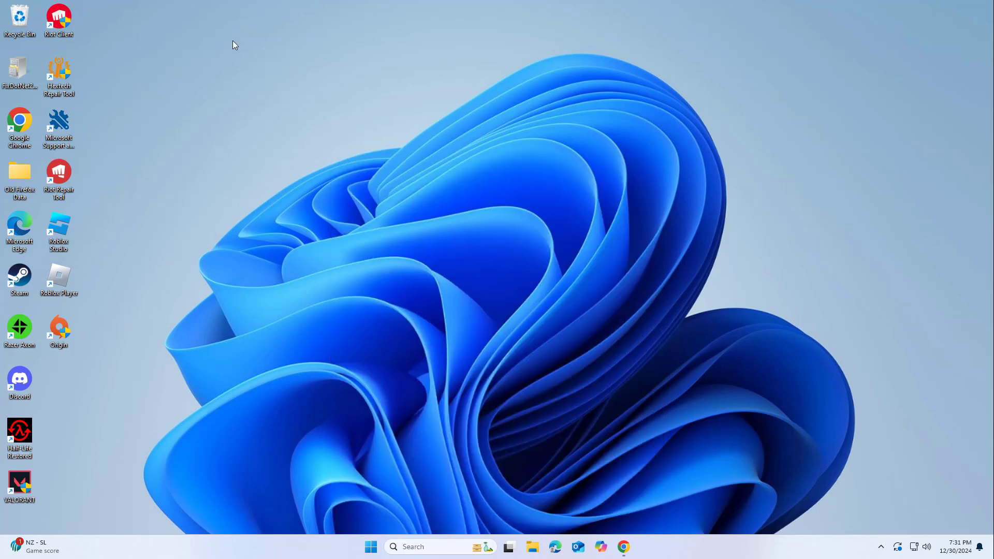
# Search 'fix network', run the Internet Connections troubleshooter, and close it after no problem is found.
pyautogui.click(440, 547)
pyautogui.write('fix network')
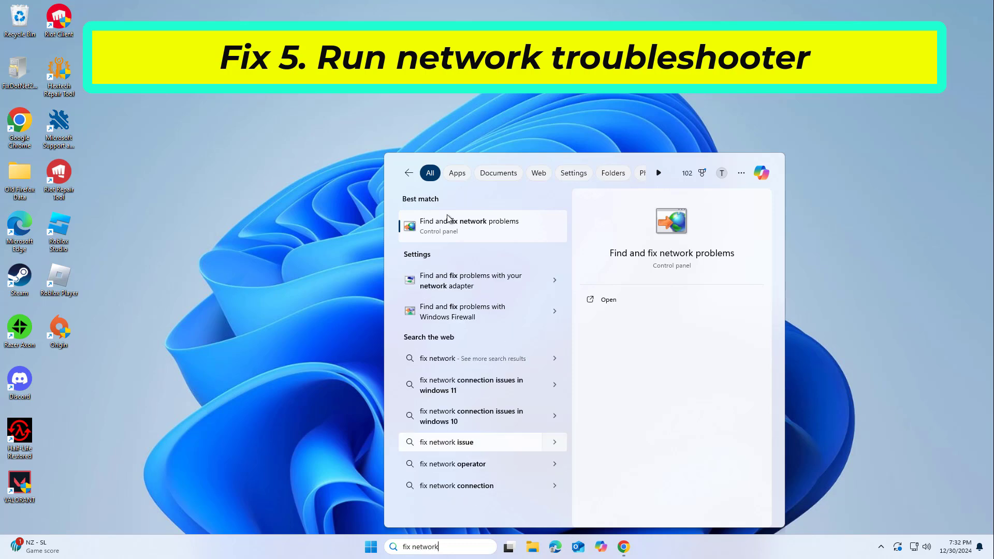
pyautogui.click(465, 223)
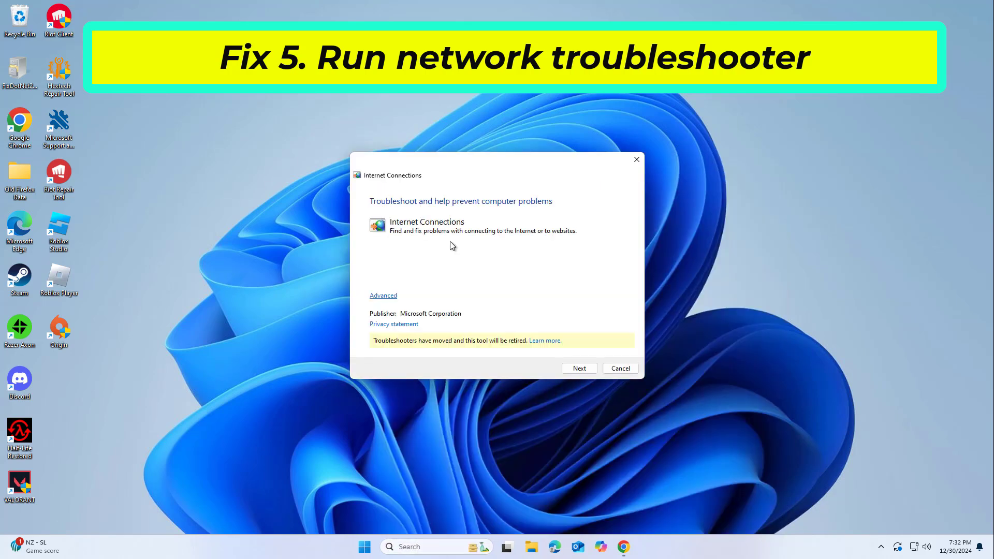
pyautogui.click(581, 369)
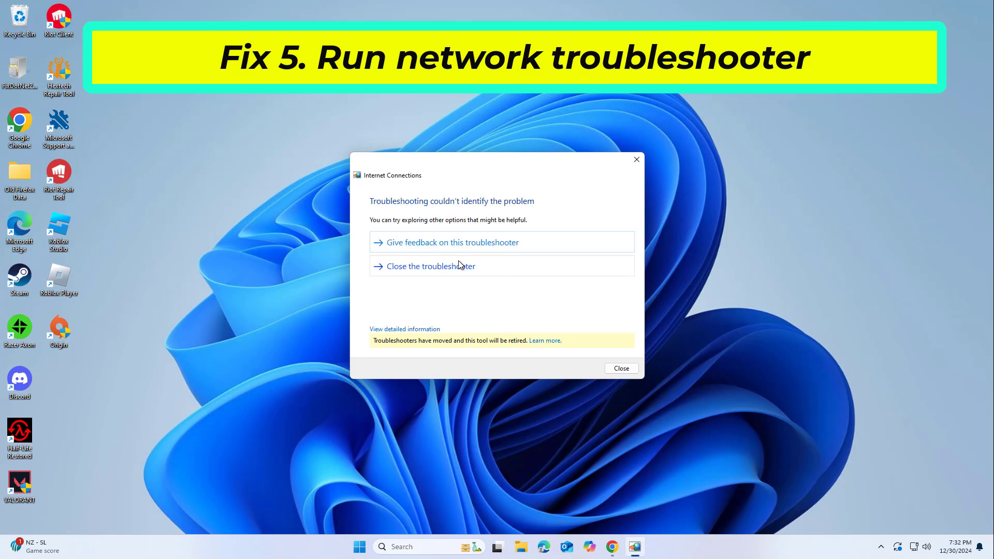
pyautogui.click(459, 266)
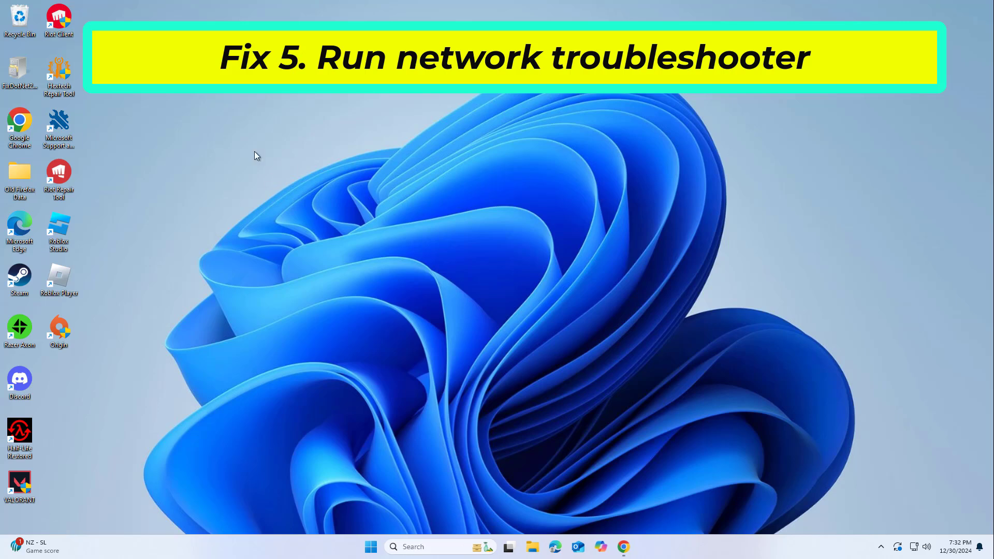
# Search 'other user' and open the Other users settings page.
pyautogui.click(428, 546)
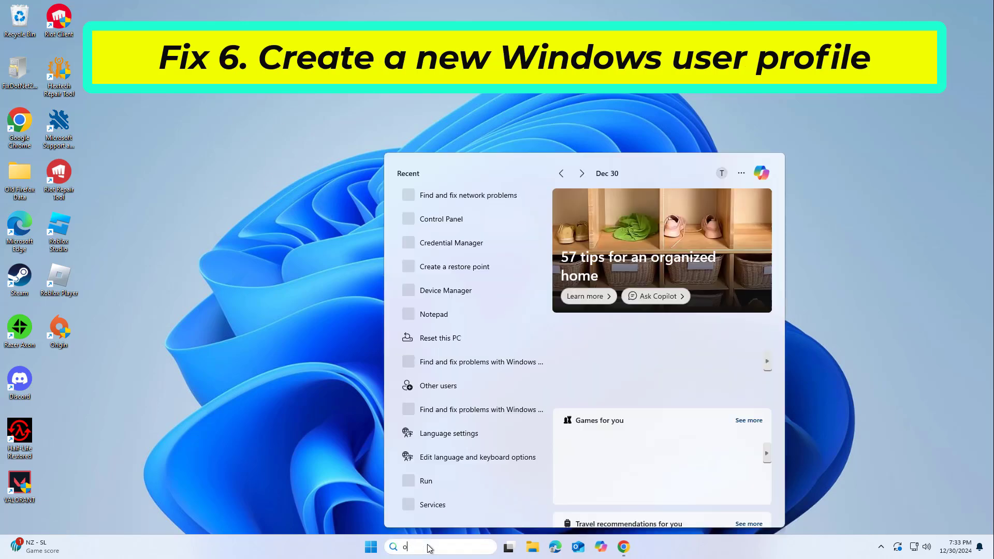
pyautogui.write('other users')
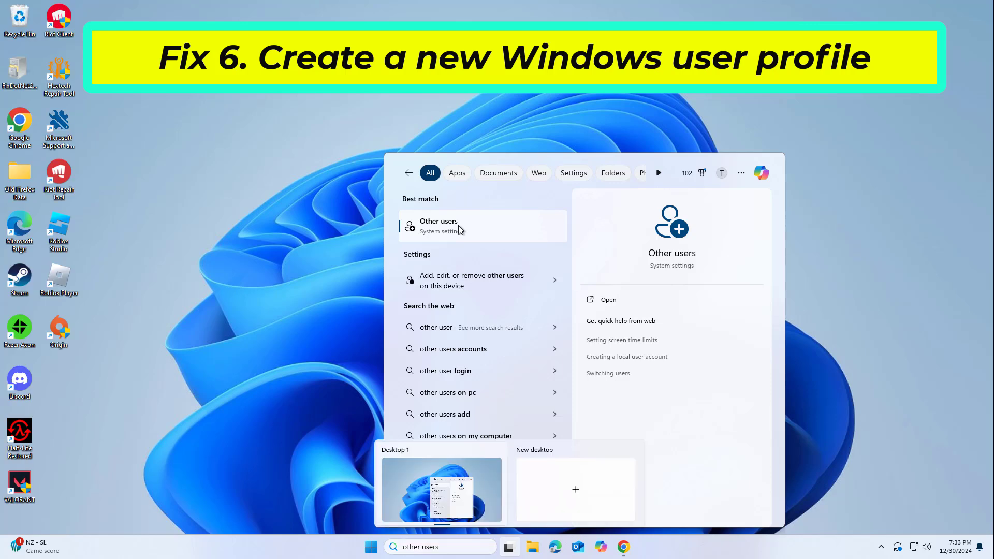
pyautogui.click(459, 229)
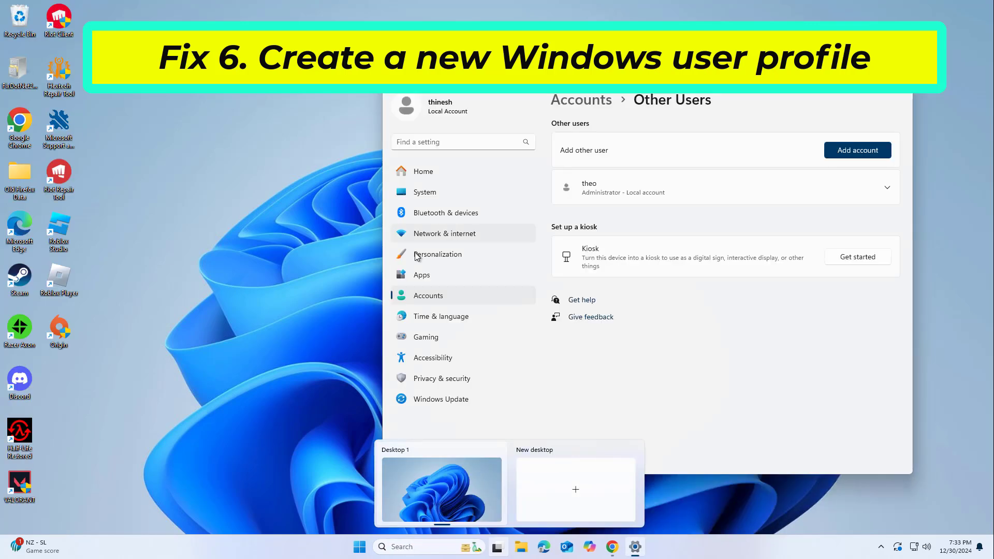
# Start adding a local user without a Microsoft account, then cancel the dialog.
pyautogui.click(839, 155)
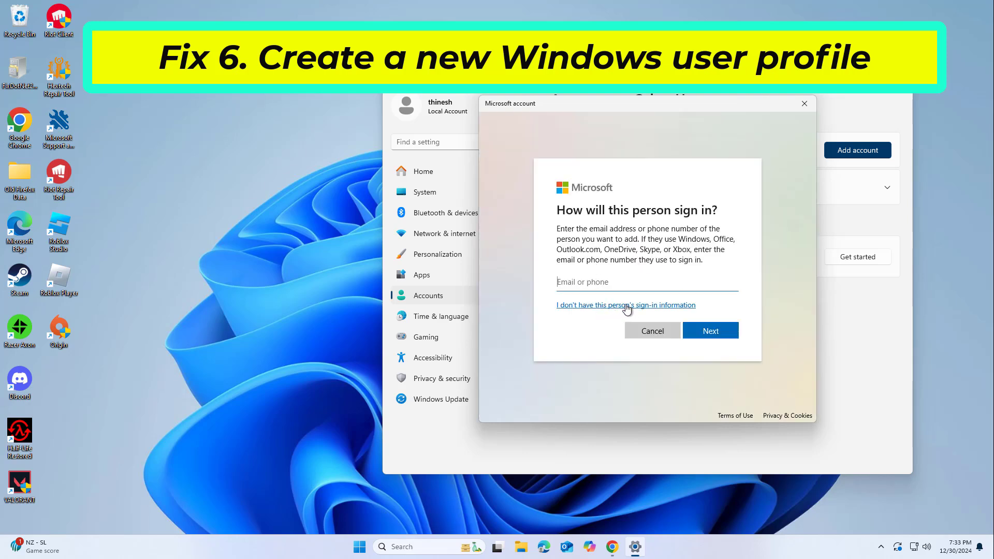
pyautogui.click(627, 309)
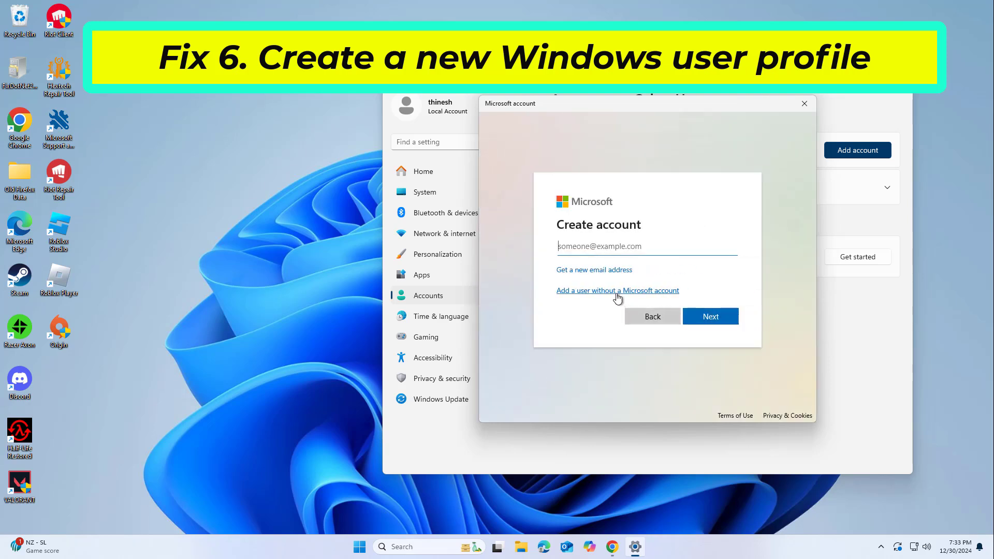
pyautogui.click(629, 291)
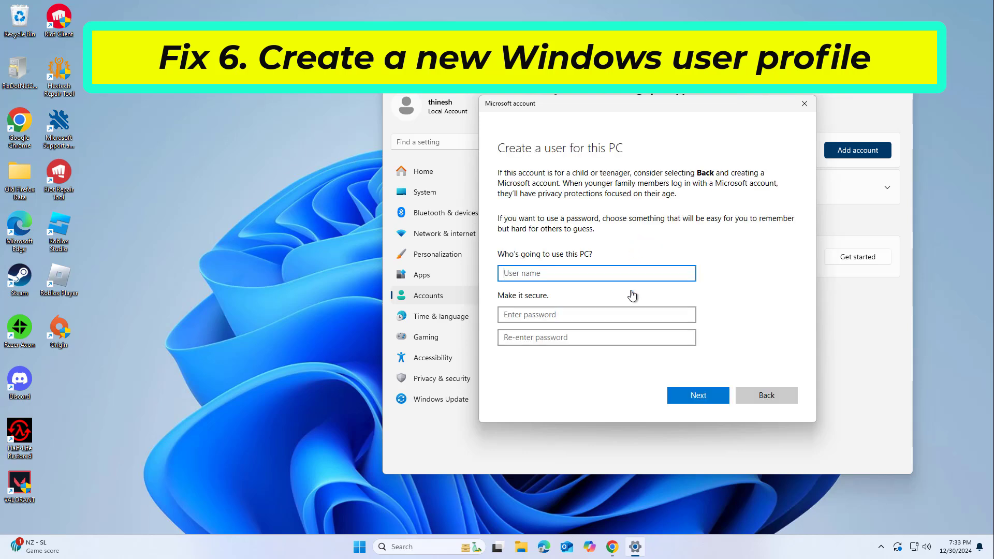
pyautogui.click(623, 314)
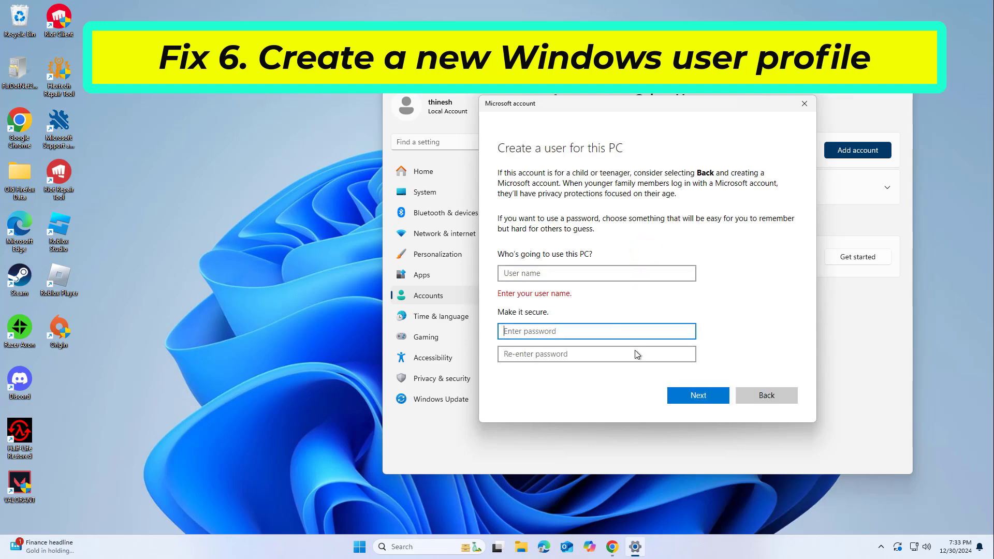
pyautogui.click(636, 354)
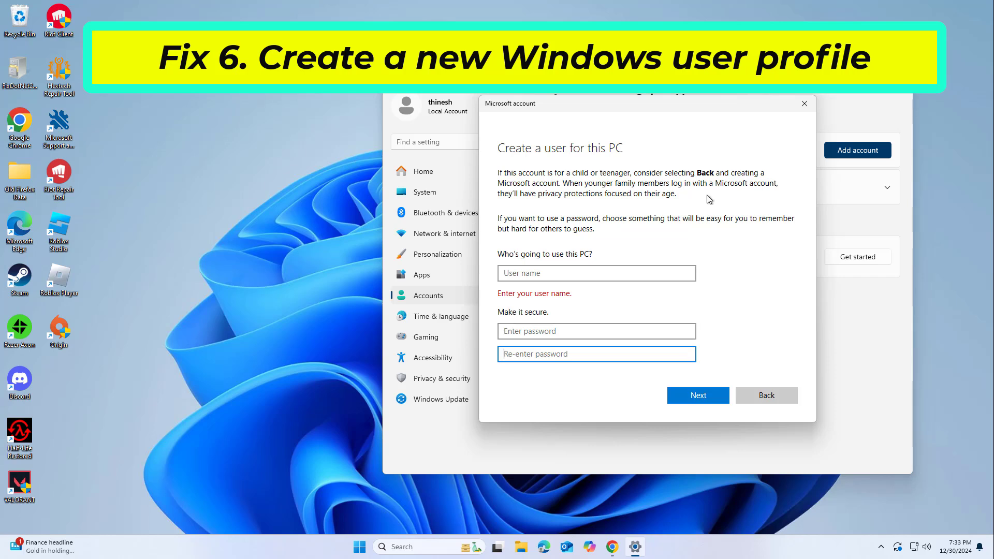
pyautogui.click(804, 102)
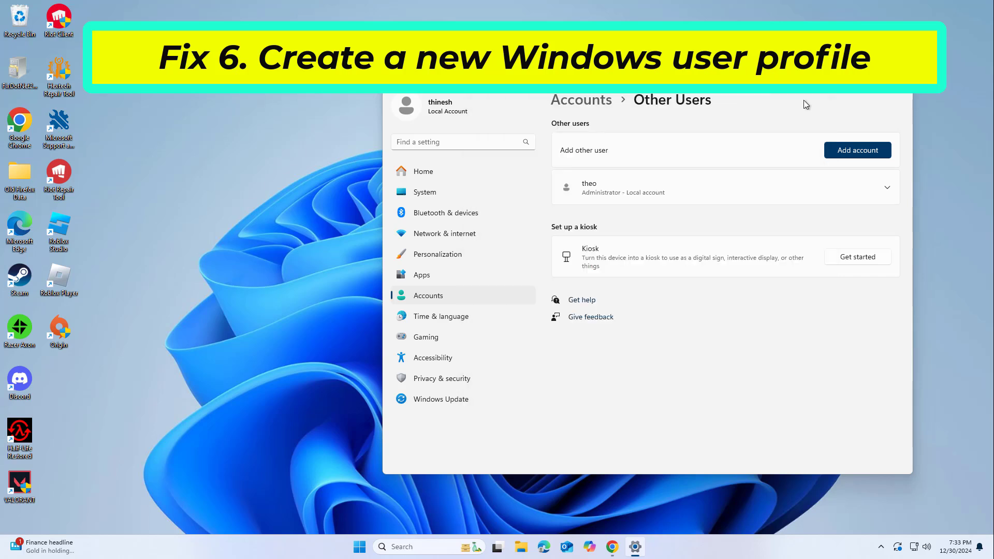
# Keep the other local account's type as Administrator, confirm, and close Settings.
pyautogui.click(885, 187)
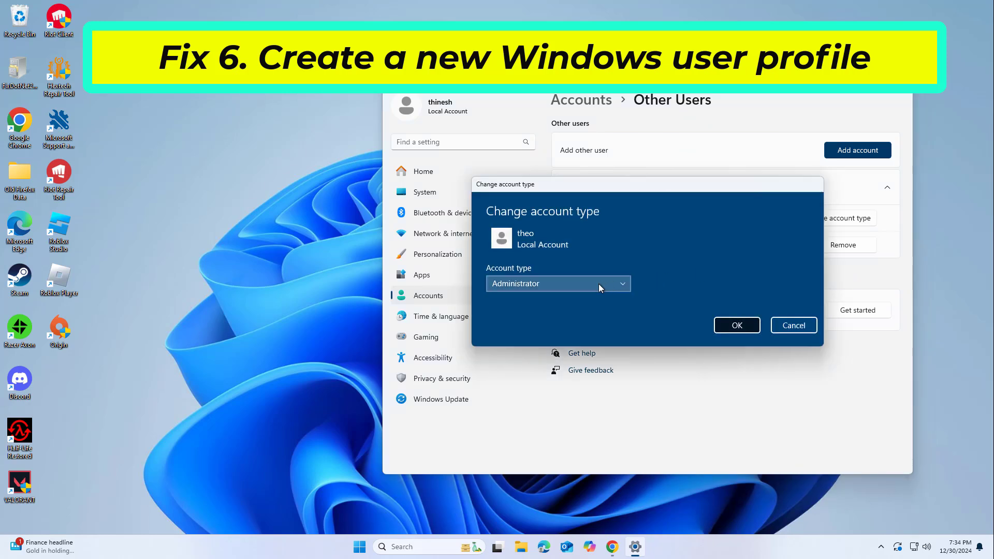
pyautogui.click(593, 287)
pyautogui.click(569, 287)
pyautogui.click(724, 325)
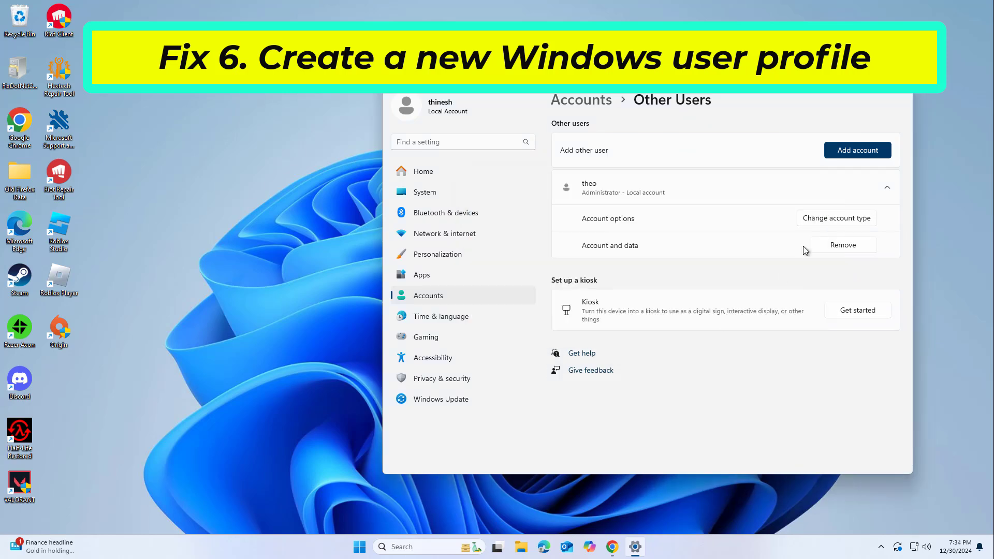
pyautogui.hotkey('alt', 'F4')
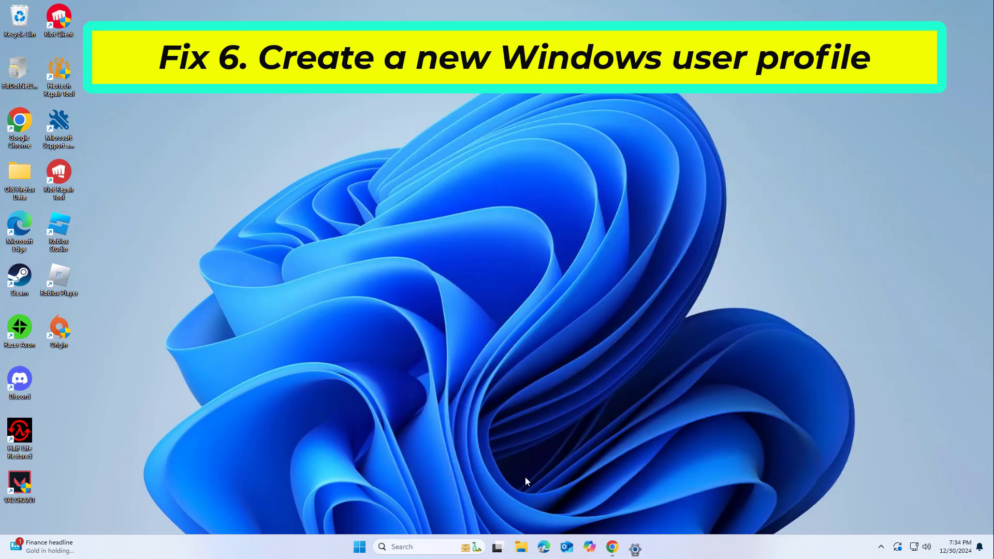
# From the Start menu account options, view which other users can be switched to.
pyautogui.press('super')
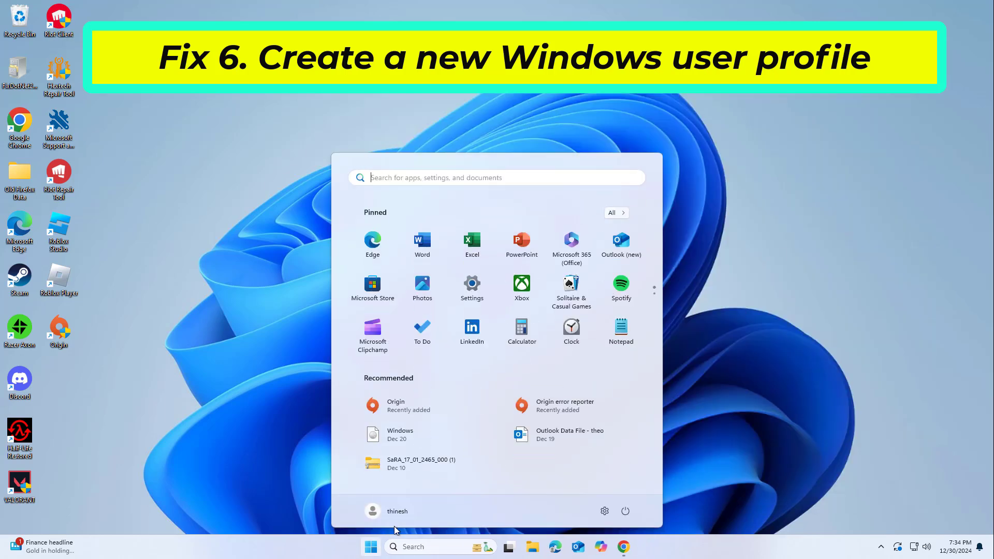
pyautogui.click(397, 511)
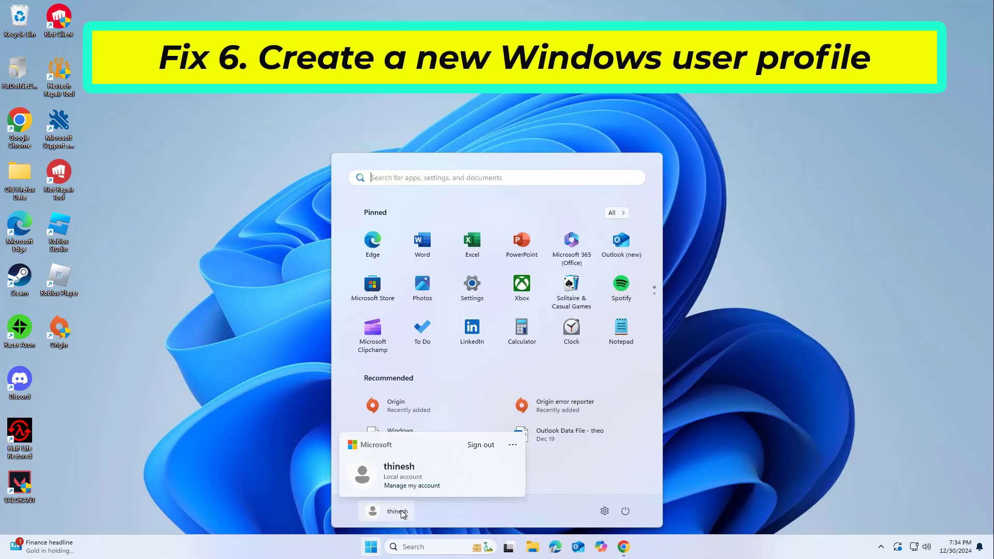
pyautogui.click(512, 445)
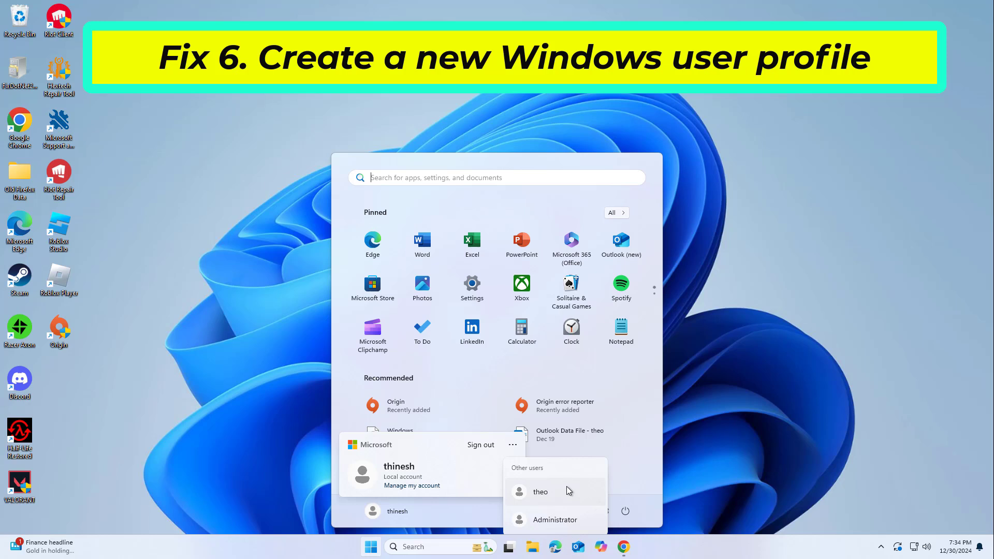
pyautogui.click(273, 151)
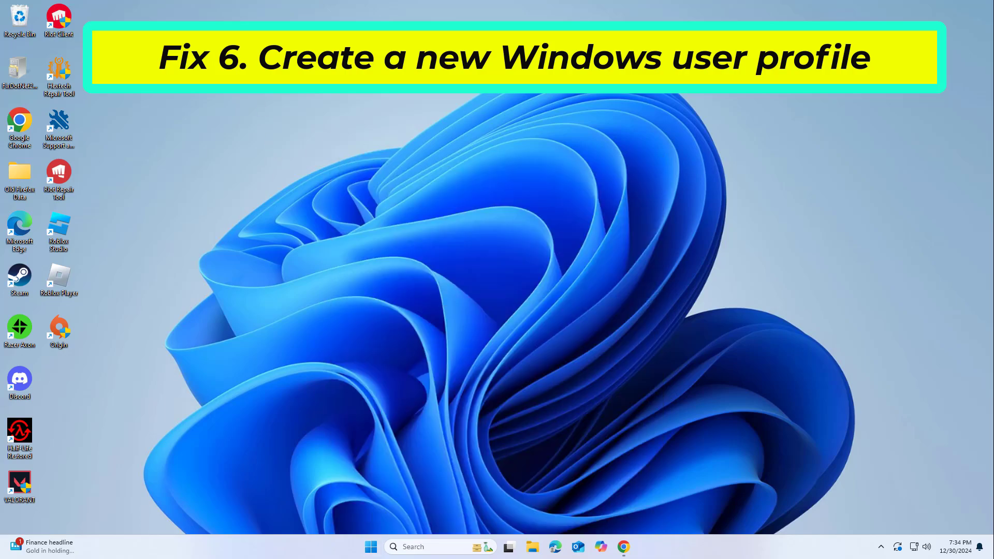